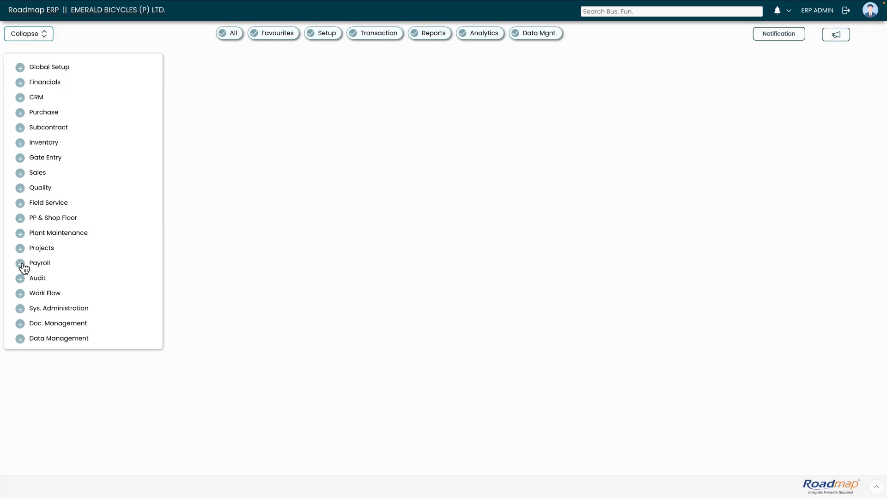
# Open Employee Loan Payment from the Payroll > Transaction menu.
pyautogui.click(21, 263)
pyautogui.click(31, 281)
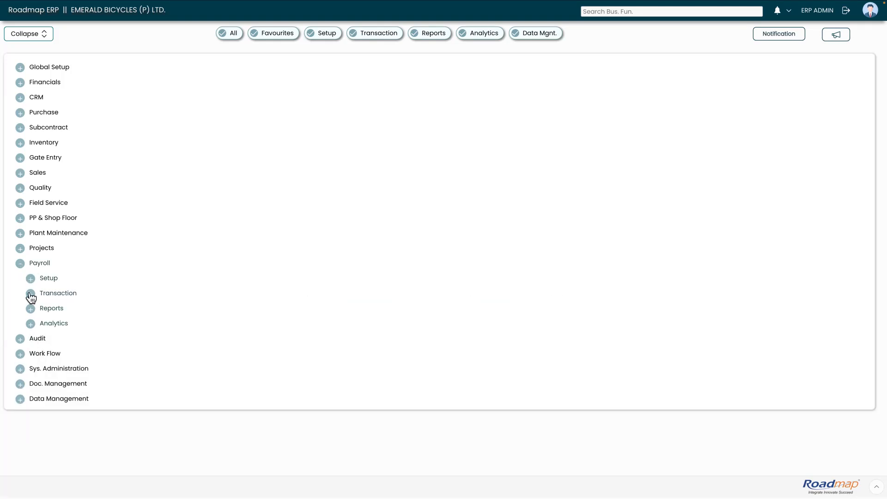
pyautogui.click(30, 294)
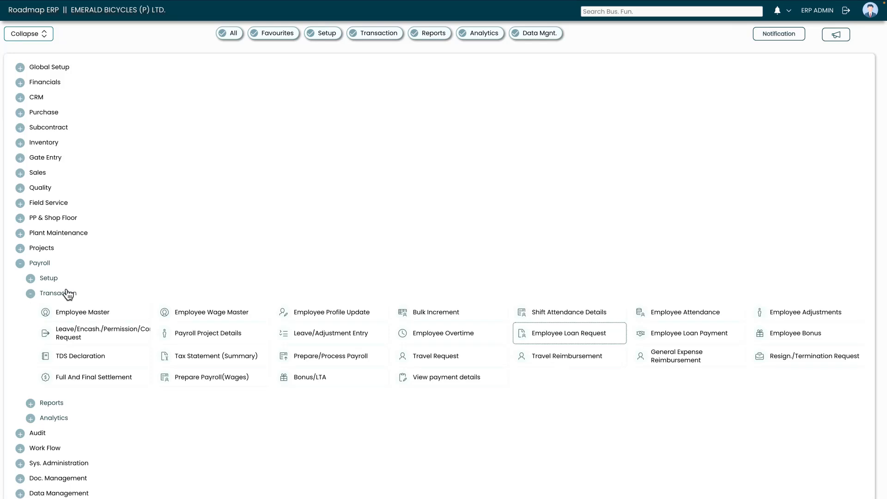
pyautogui.click(647, 339)
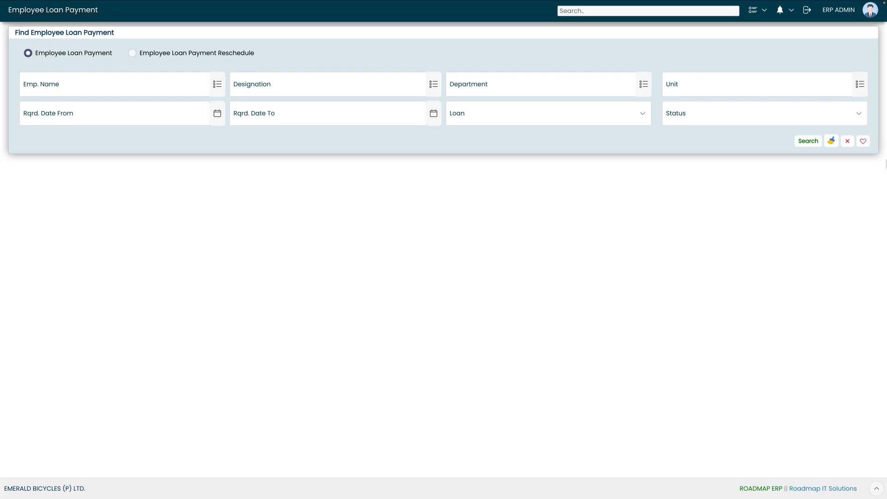
# Search the loan payments and open the approved 20000 SALARY ADVANCE loan request.
pyautogui.click(808, 141)
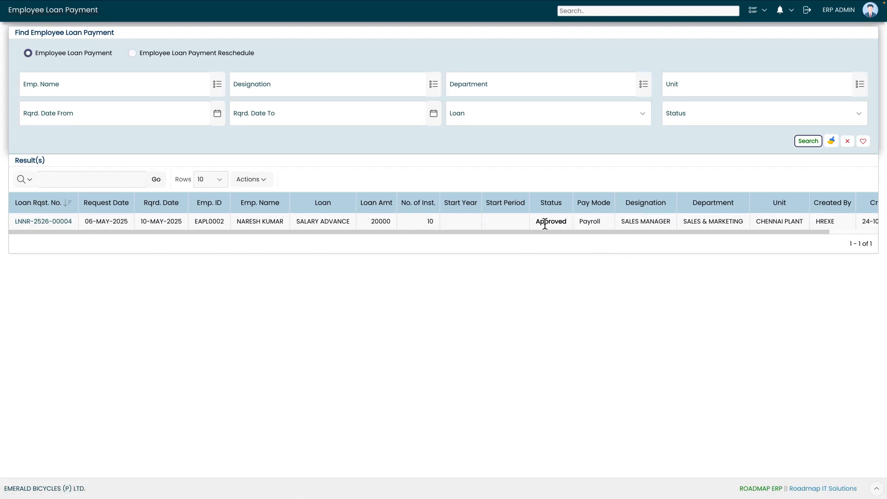
pyautogui.moveTo(534, 224); pyautogui.dragTo(567, 225)
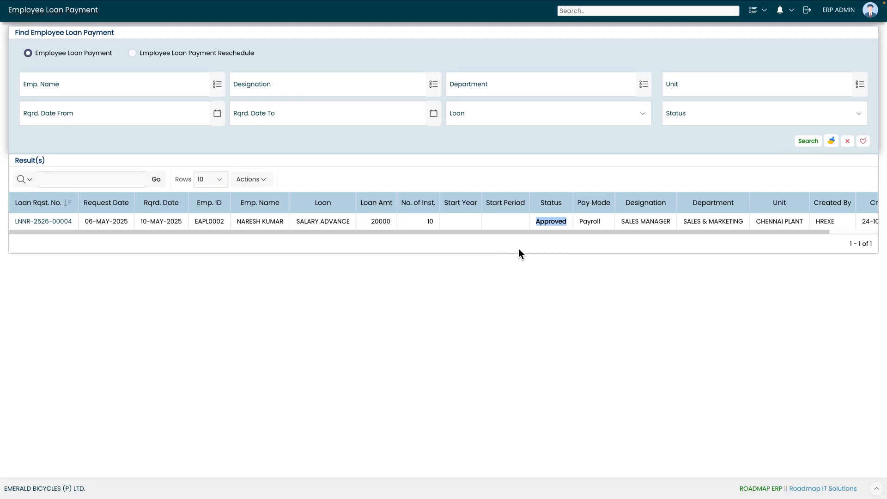
pyautogui.click(48, 222)
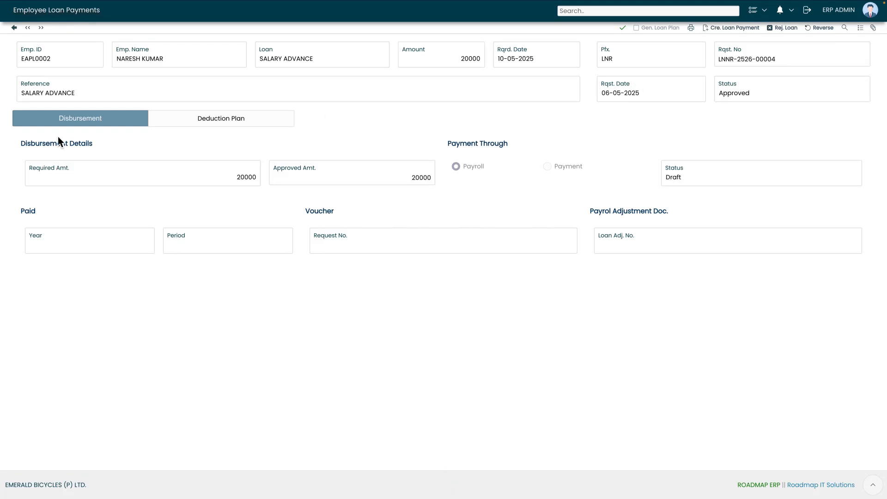
pyautogui.moveTo(21, 146); pyautogui.dragTo(107, 143)
pyautogui.click(78, 173)
pyautogui.doubleClick(253, 179)
pyautogui.click(293, 173)
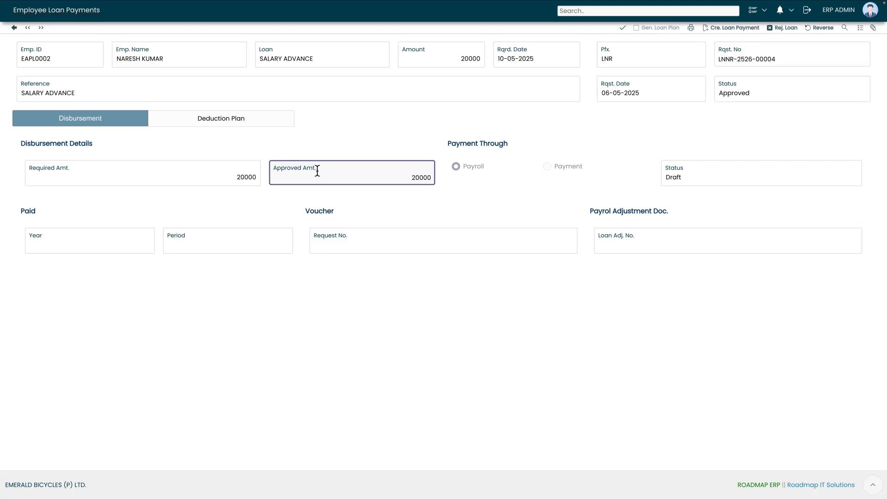
pyautogui.moveTo(411, 179); pyautogui.dragTo(431, 179)
pyautogui.write('18000')
pyautogui.press('BackSpace')
pyautogui.press('BackSpace')
pyautogui.press('BackSpace')
pyautogui.press('BackSpace')
pyautogui.write('20000')
pyautogui.click(188, 121)
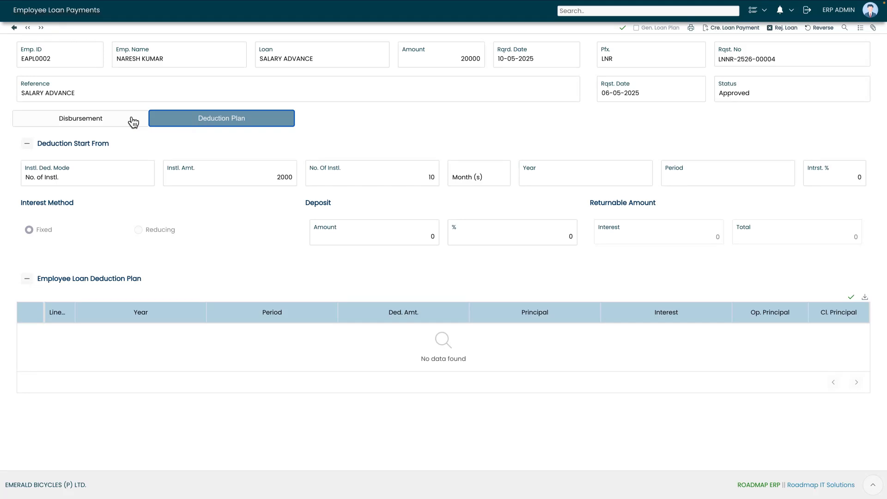
pyautogui.click(109, 120)
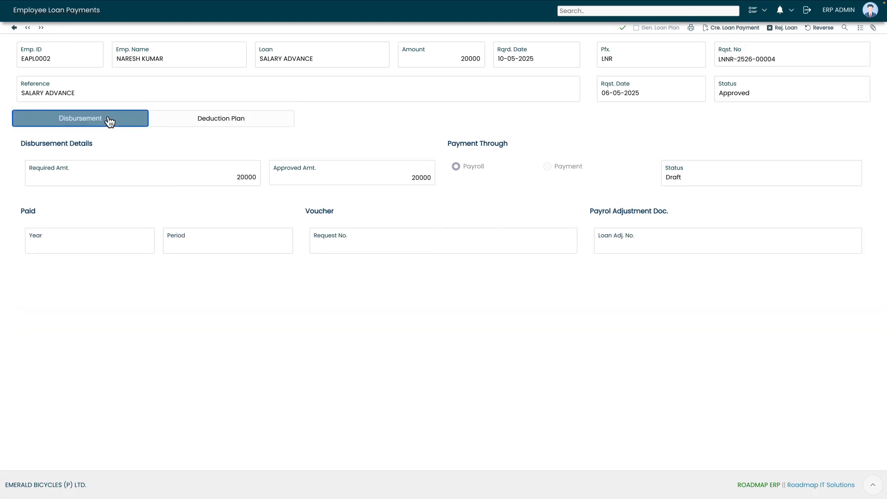
pyautogui.click(407, 173)
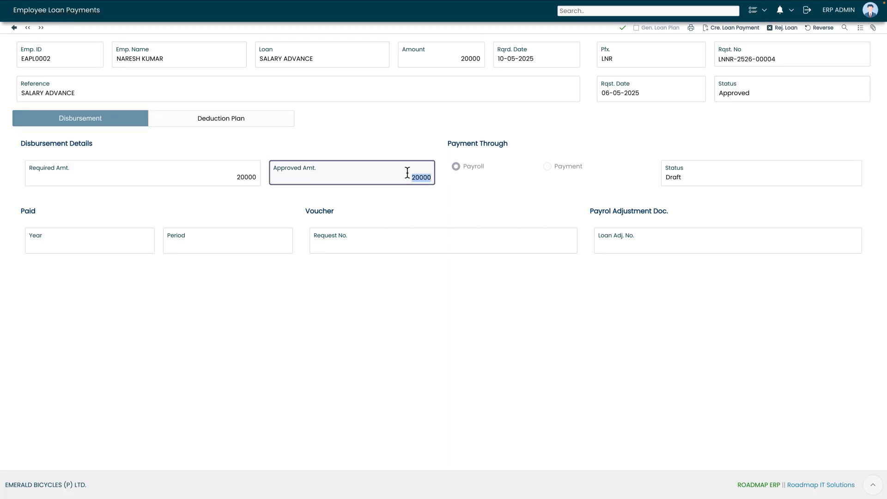
pyautogui.click(413, 147)
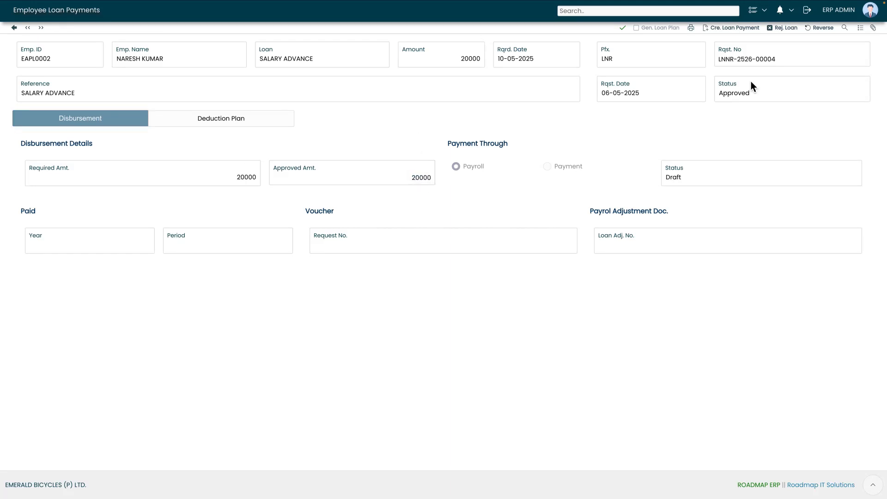
# Create the salary advance loan payment through Payroll, producing payroll adjustment document 29.
pyautogui.click(717, 29)
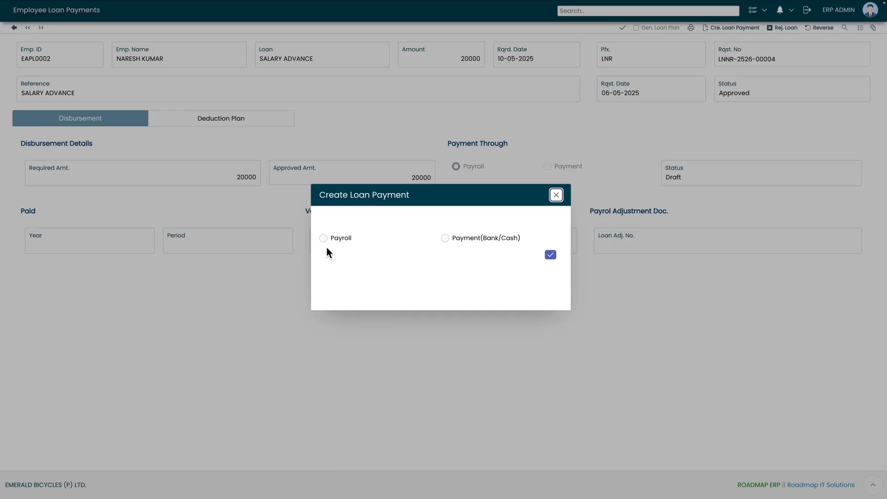
pyautogui.click(331, 241)
pyautogui.click(548, 255)
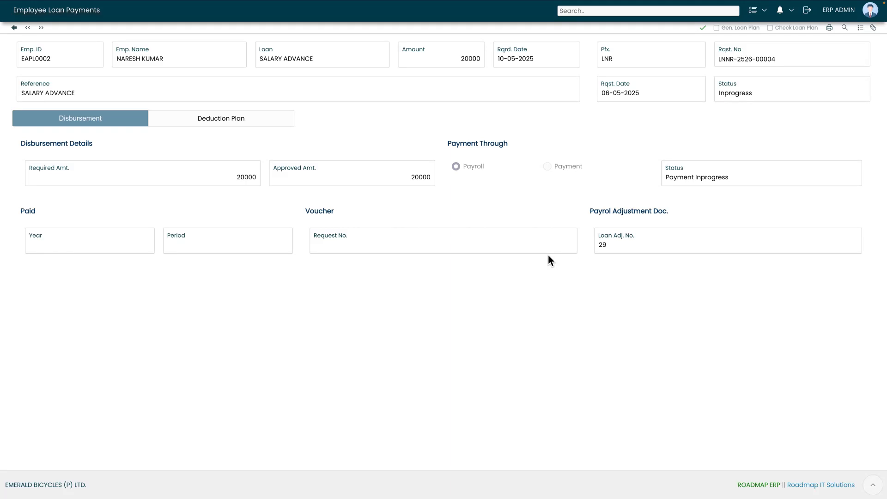
pyautogui.moveTo(722, 97); pyautogui.dragTo(740, 96)
# Start a new payroll document on the 1 TO 30/31 payroll calendar.
pyautogui.click(31, 17)
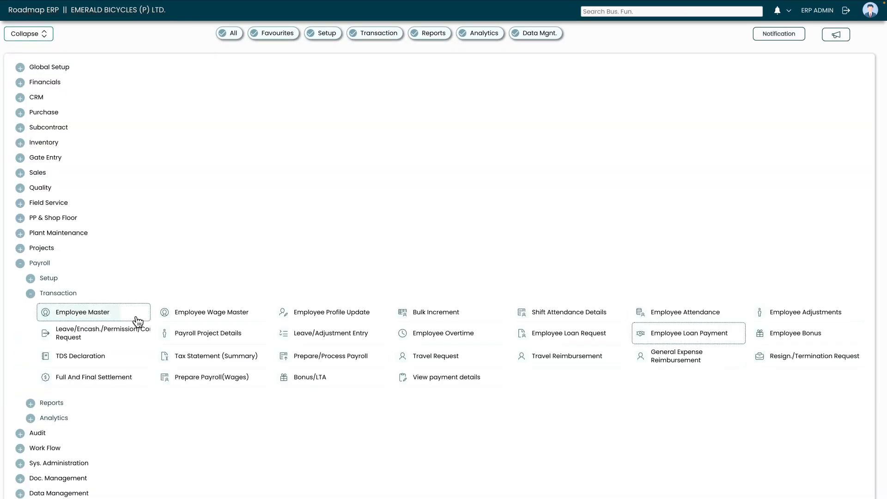
pyautogui.click(359, 358)
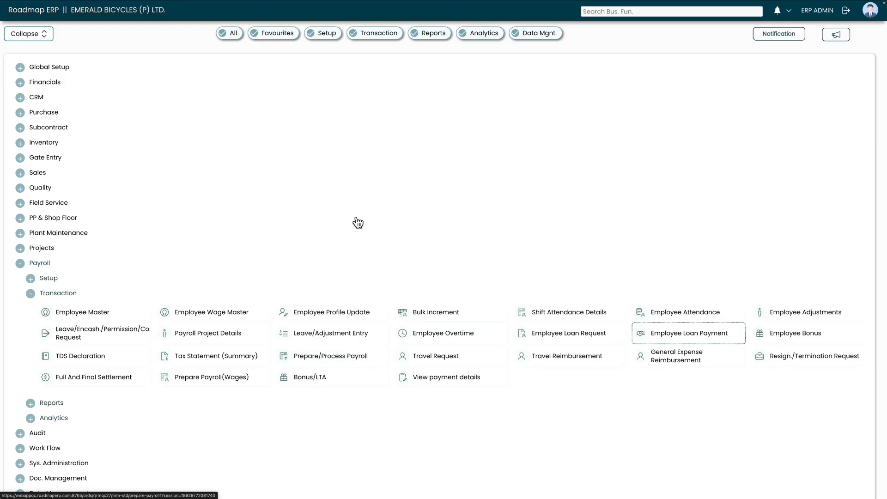
pyautogui.click(18, 107)
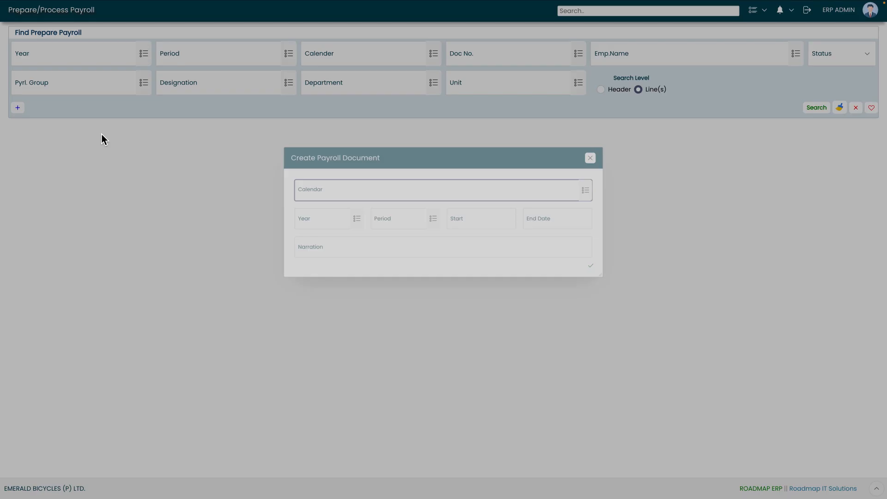
pyautogui.click(610, 175)
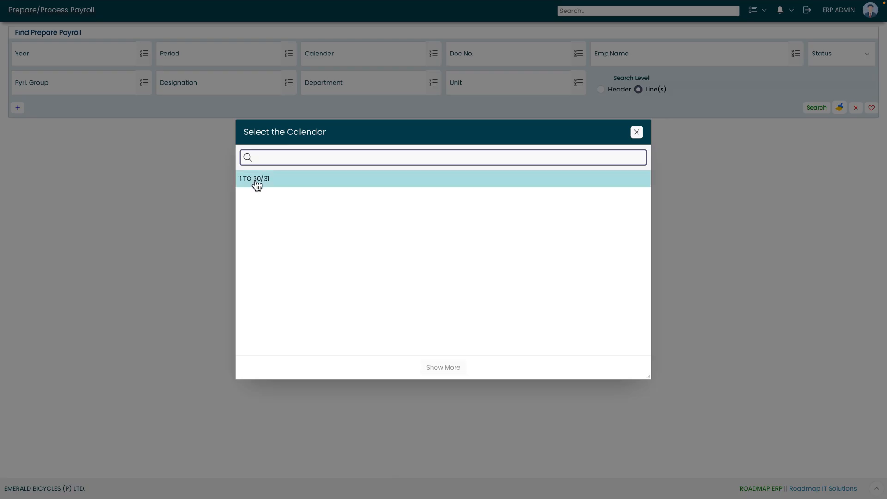
pyautogui.click(256, 182)
pyautogui.click(303, 213)
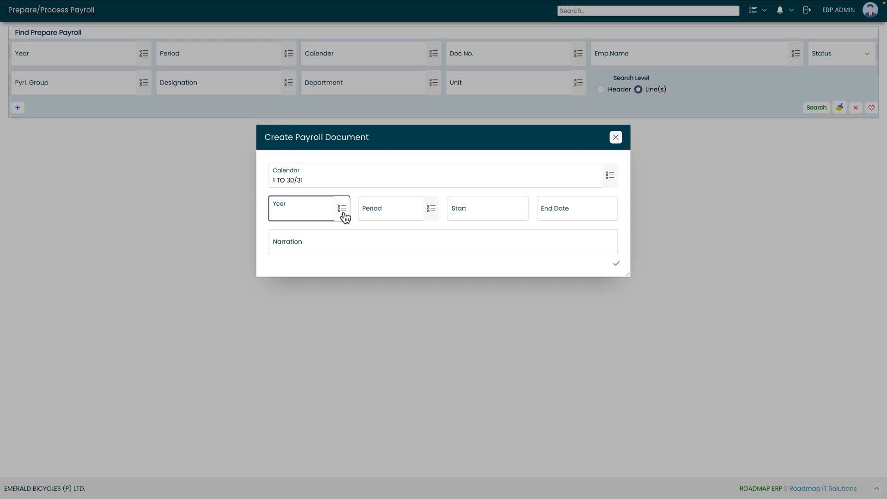
# Set year 202526, period MAY, narration 'May Month Payroll 202526', and create the document.
pyautogui.click(343, 213)
pyautogui.click(291, 200)
pyautogui.click(405, 216)
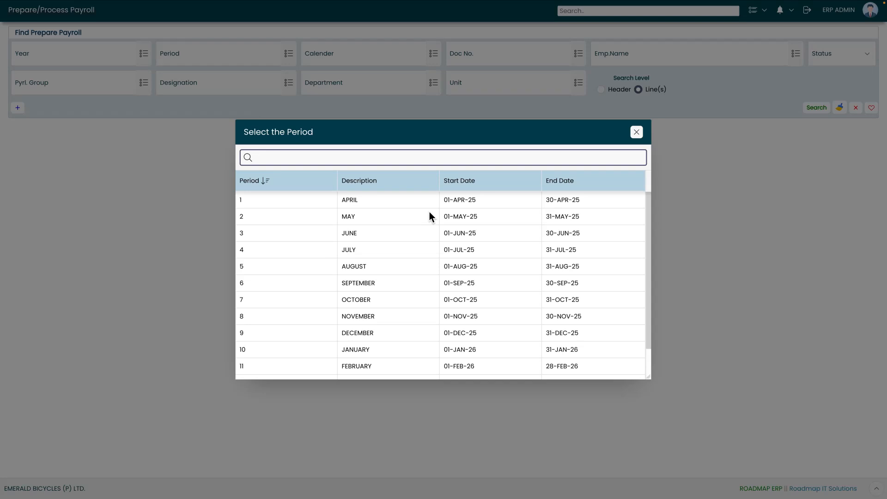
pyautogui.click(317, 211)
pyautogui.click(321, 238)
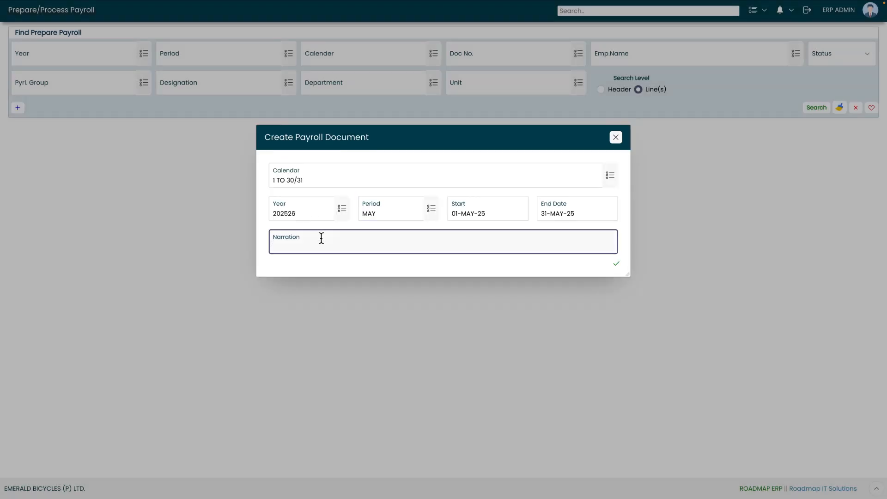
pyautogui.write('May Month Payroll 202526')
pyautogui.click(617, 264)
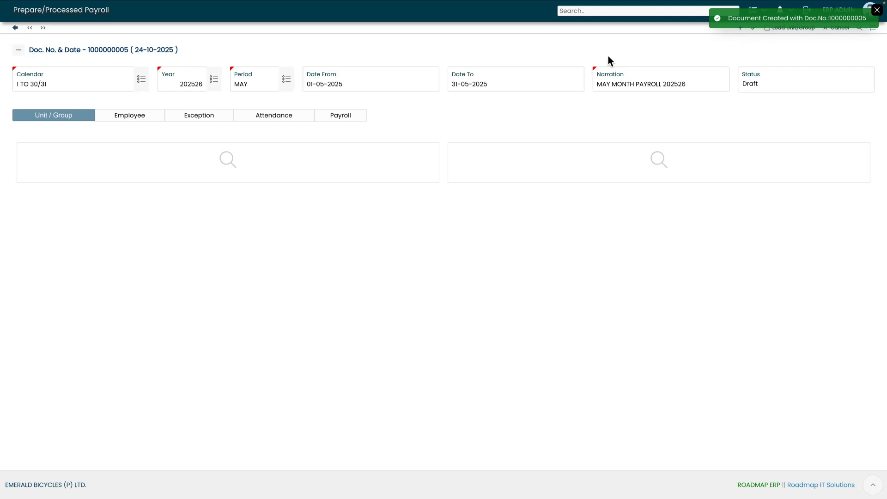
# Load units and employees, prepare payroll for EAPL0002 only, and open its breakdown.
pyautogui.click(781, 31)
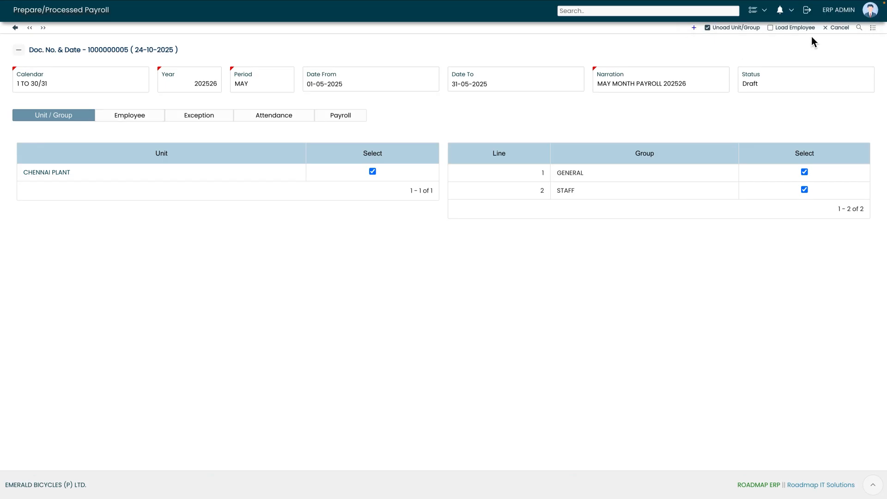
pyautogui.click(804, 29)
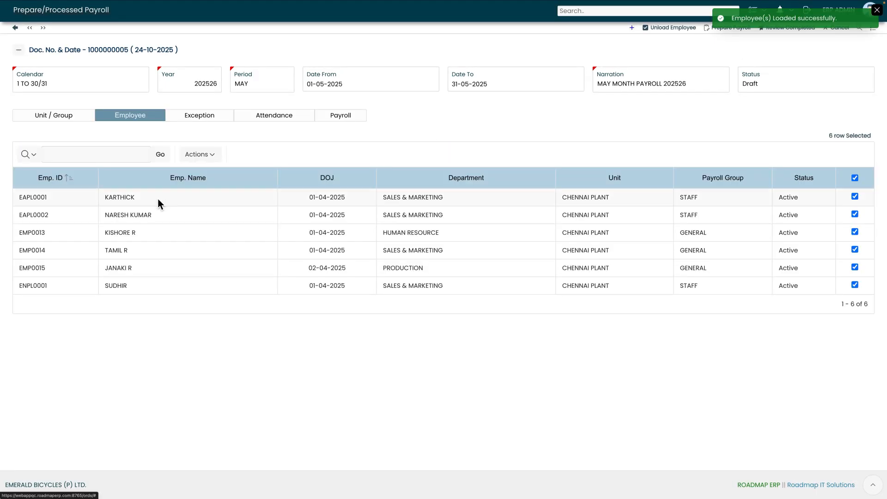
pyautogui.click(854, 178)
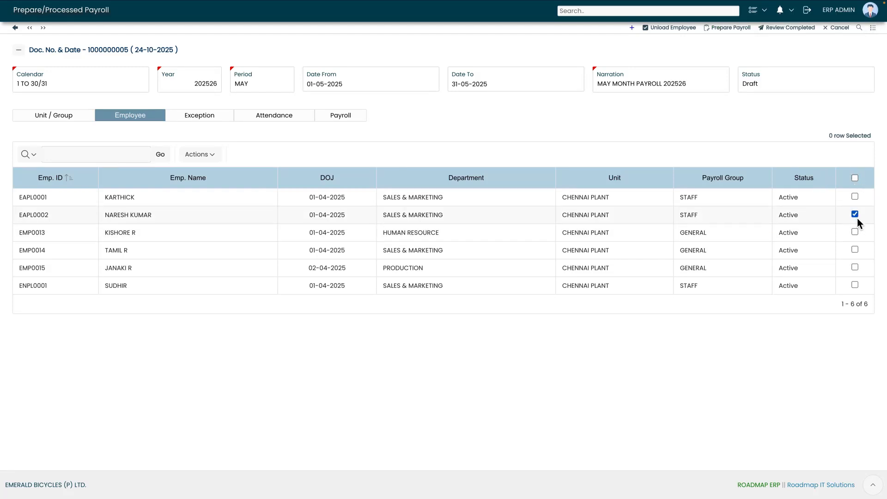
pyautogui.click(723, 31)
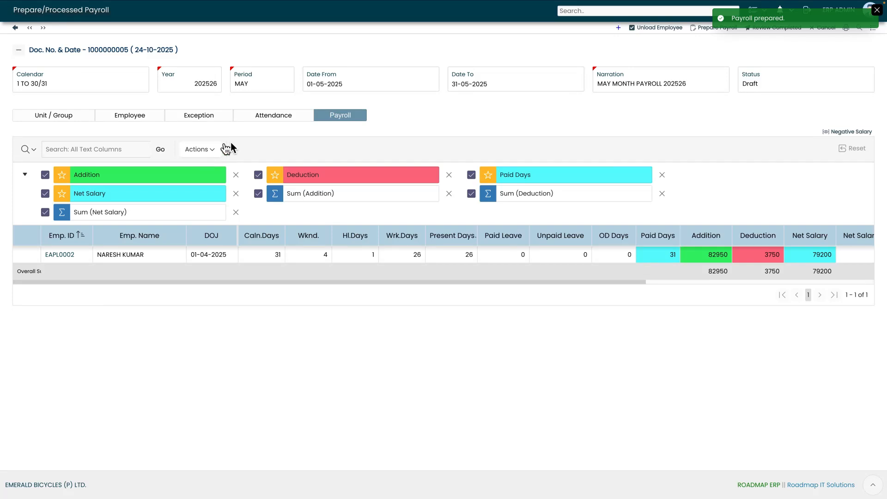
pyautogui.click(66, 261)
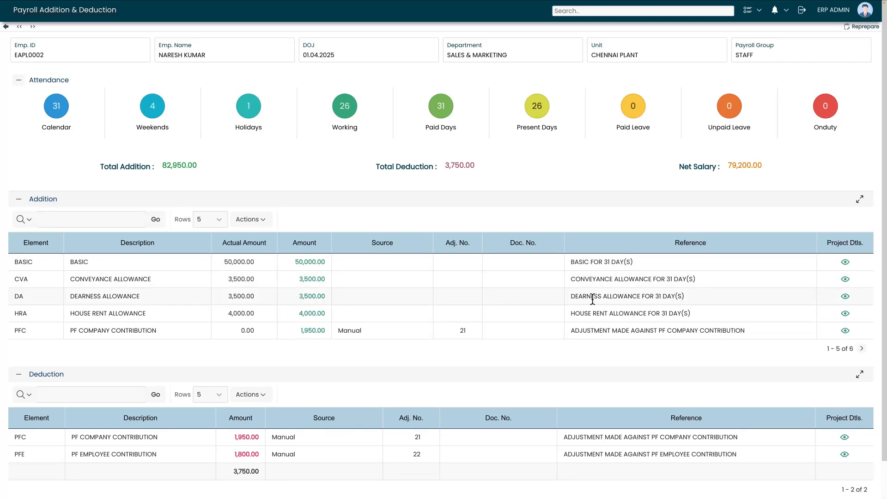
# Confirm the 20,000.00 SALARY ADVANCE addition, then mark the May payroll review completed.
pyautogui.click(861, 349)
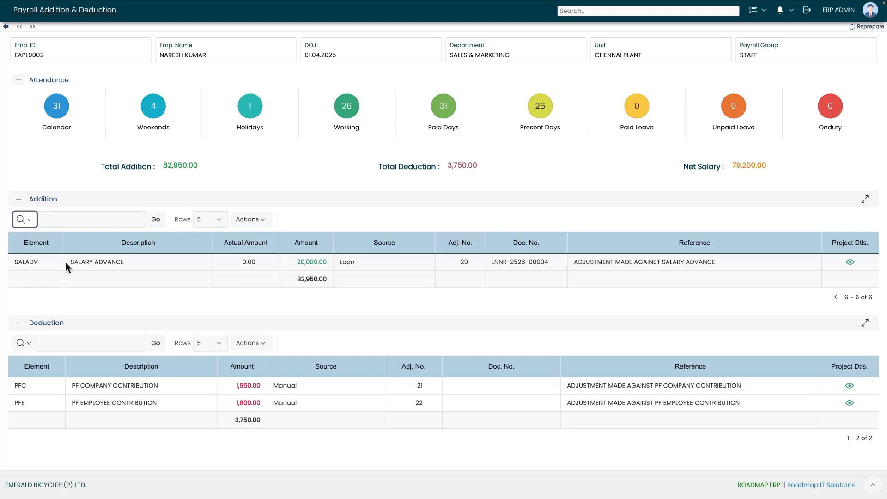
pyautogui.moveTo(71, 262); pyautogui.dragTo(126, 268)
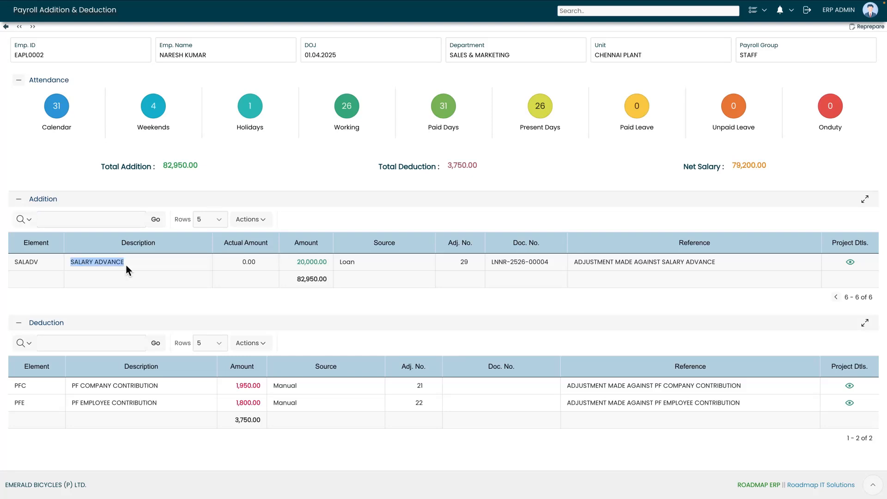
pyautogui.moveTo(297, 262); pyautogui.dragTo(325, 265)
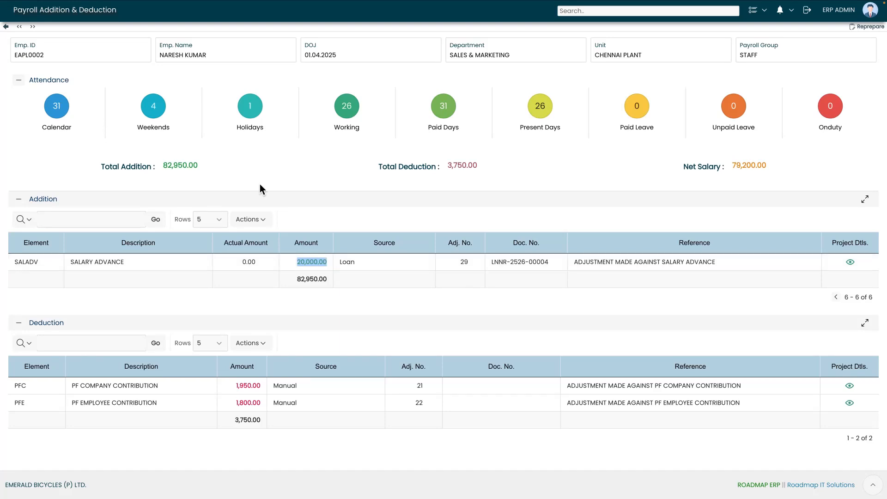
pyautogui.click(6, 27)
pyautogui.click(756, 30)
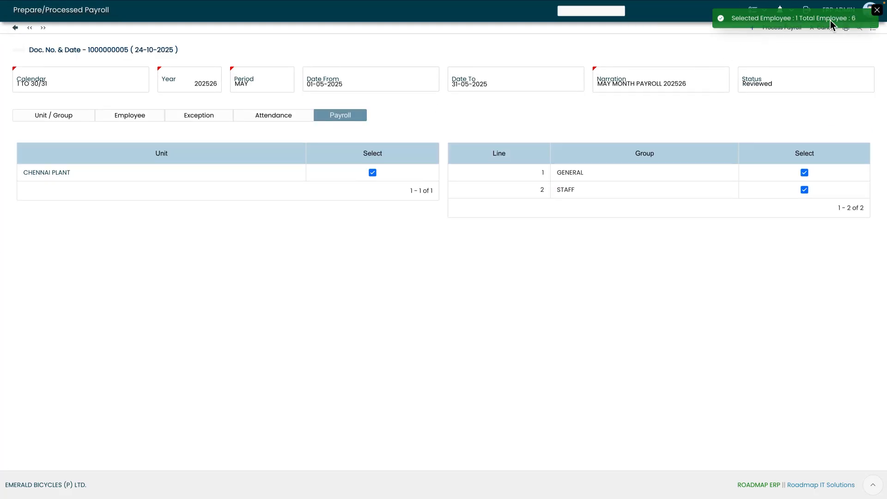
# Process the reviewed May payroll and return to the main ERP menu.
pyautogui.click(780, 28)
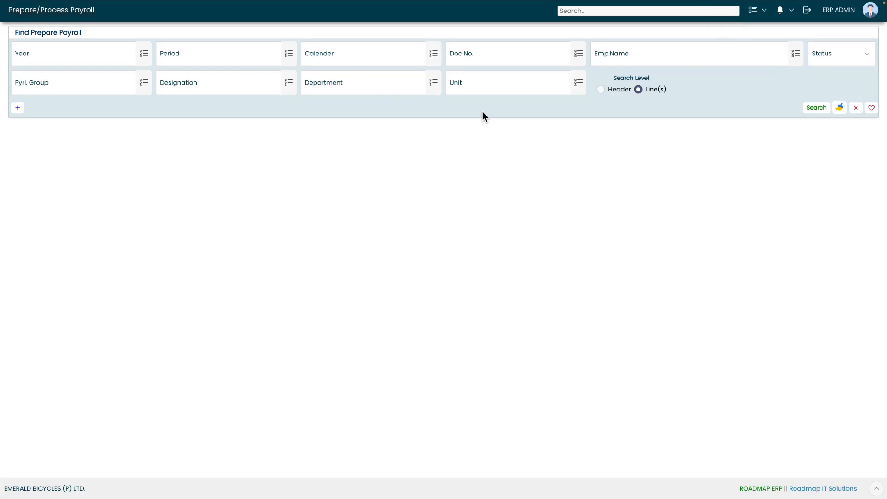
pyautogui.click(29, 19)
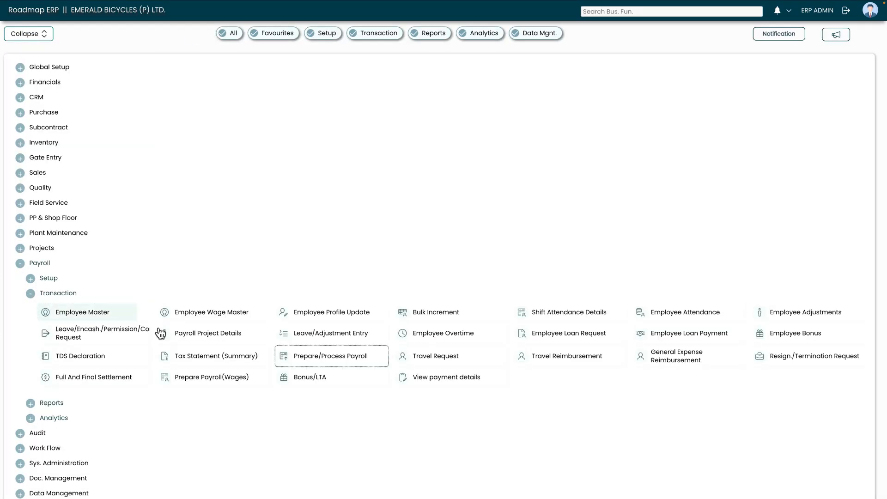
# Reopen the Inprogress salary advance loan request and view its Disbursement details.
pyautogui.click(696, 343)
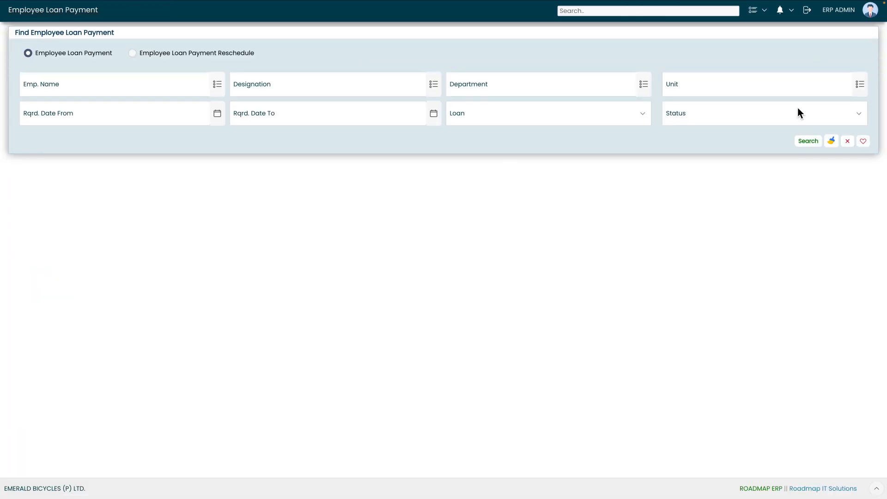
pyautogui.click(802, 140)
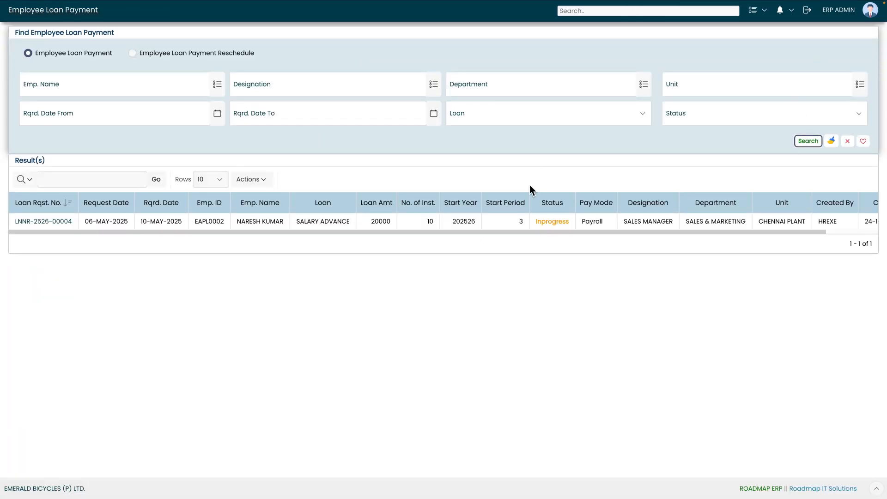
pyautogui.moveTo(536, 222); pyautogui.dragTo(568, 225)
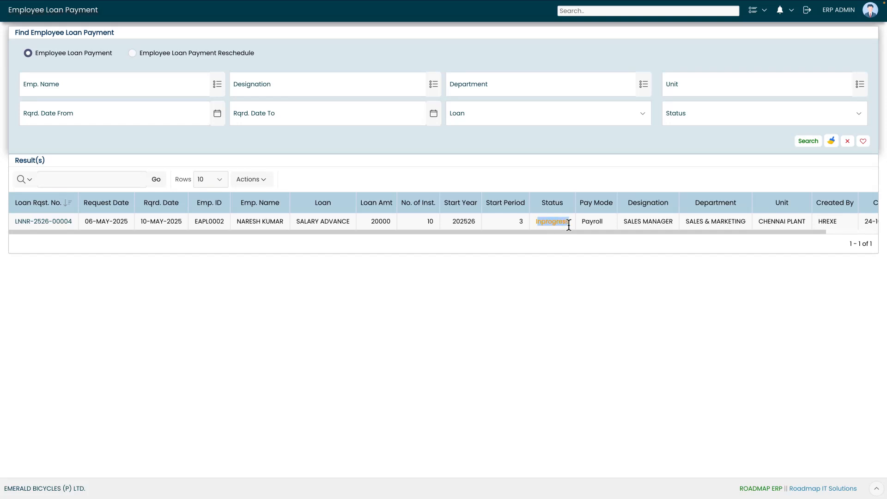
pyautogui.click(49, 221)
pyautogui.click(65, 122)
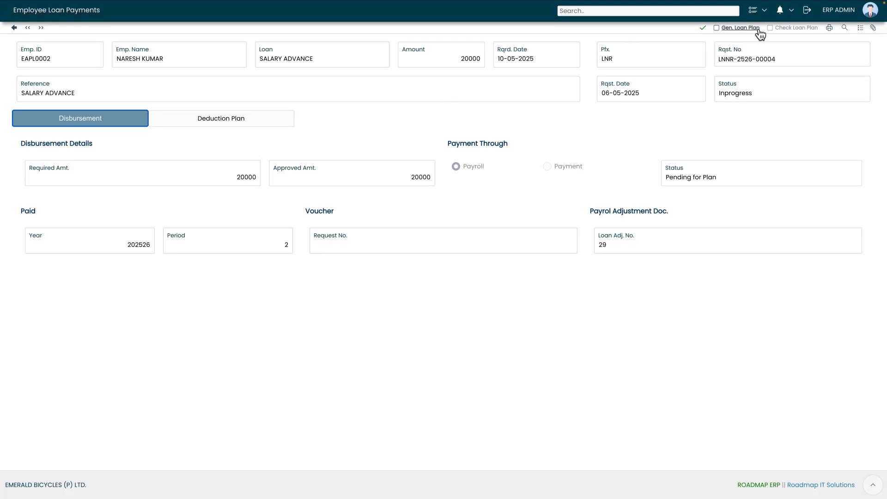
# Generate the deduction plan, review ten 2000 installments for periods 3–12, and check it.
pyautogui.click(730, 30)
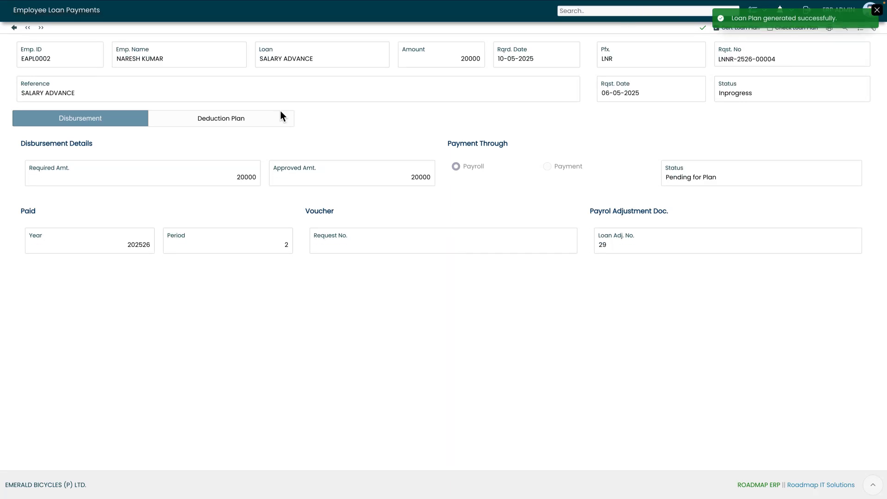
pyautogui.click(254, 118)
pyautogui.scroll(-1, 341, 295)
pyautogui.scroll(-1, 341, 290)
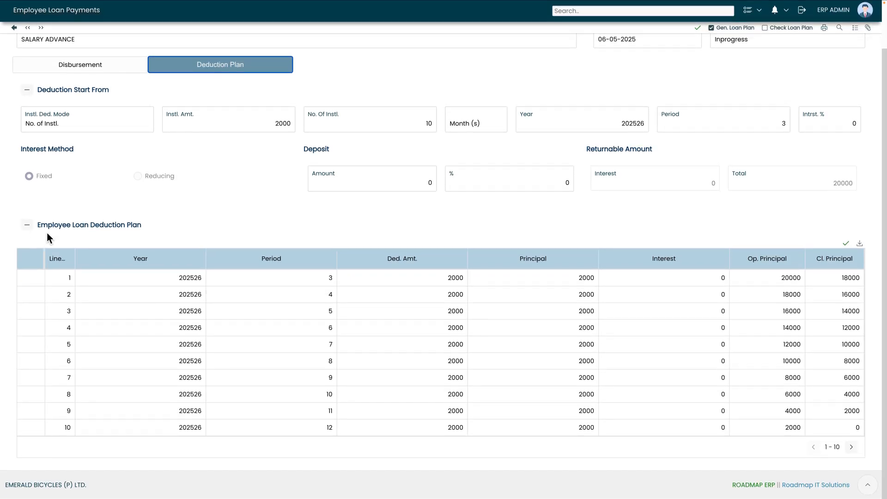
pyautogui.moveTo(144, 231); pyautogui.dragTo(65, 232)
pyautogui.click(394, 322)
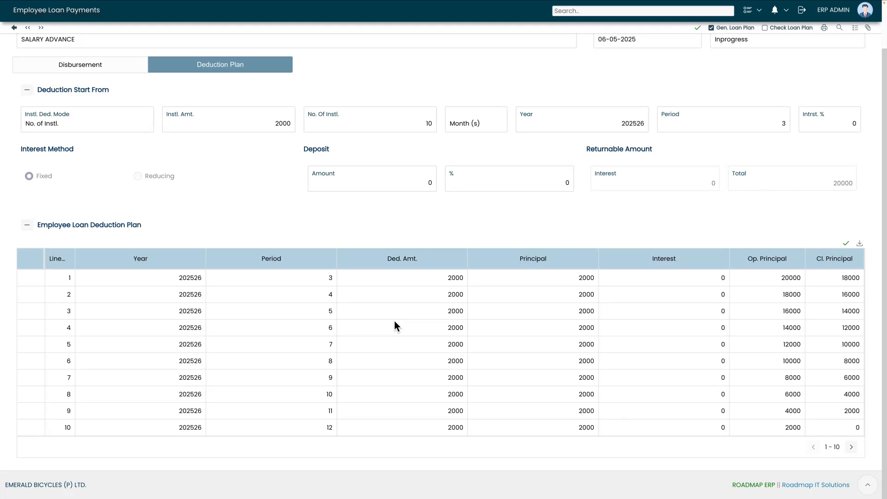
pyautogui.click(421, 294)
pyautogui.click(450, 283)
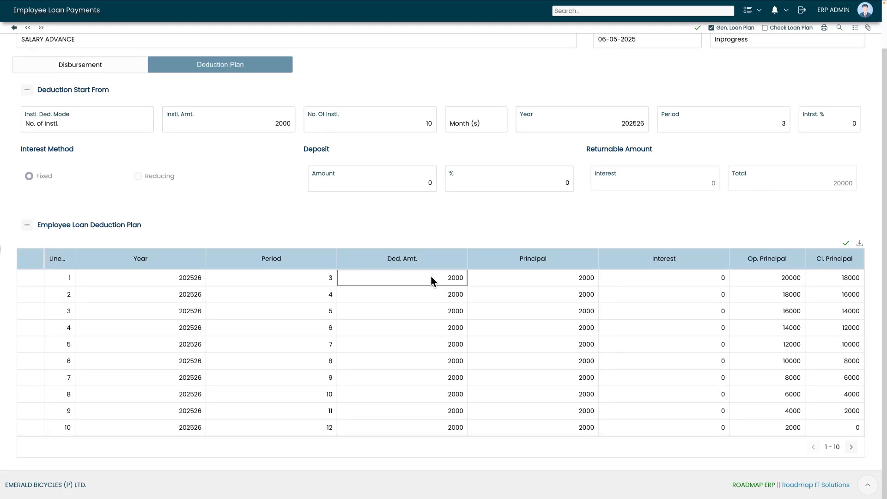
pyautogui.click(774, 33)
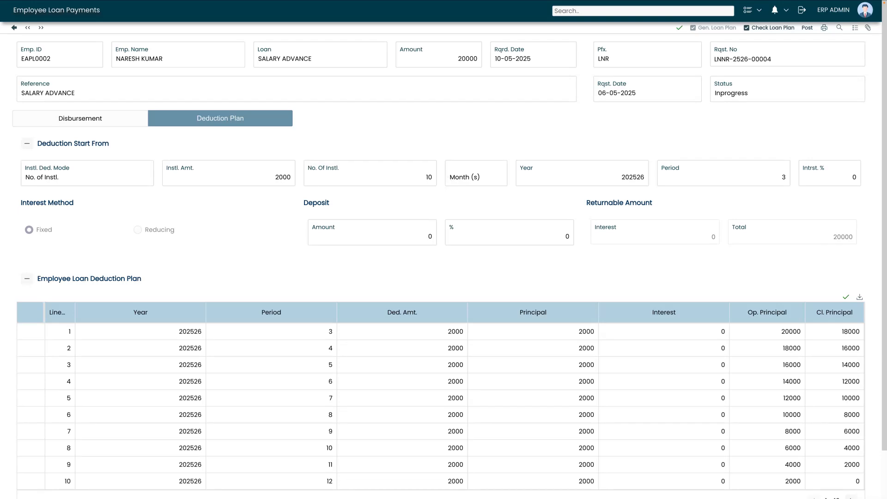
# Post the loan payment and confirm the search results list it as Processed.
pyautogui.click(806, 28)
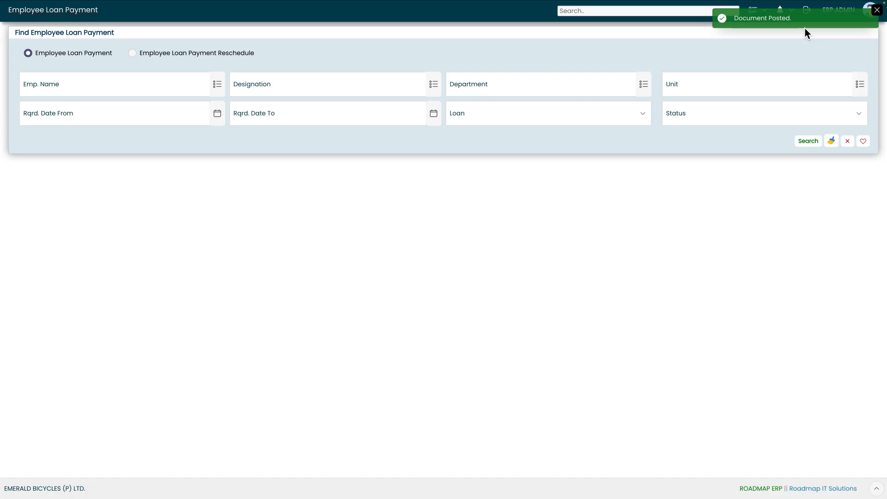
pyautogui.click(806, 142)
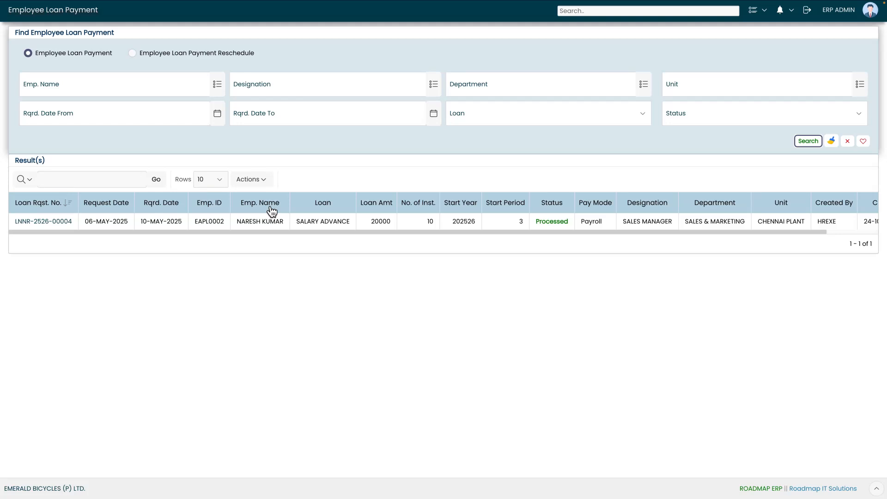
pyautogui.moveTo(531, 221); pyautogui.dragTo(573, 222)
pyautogui.click(545, 245)
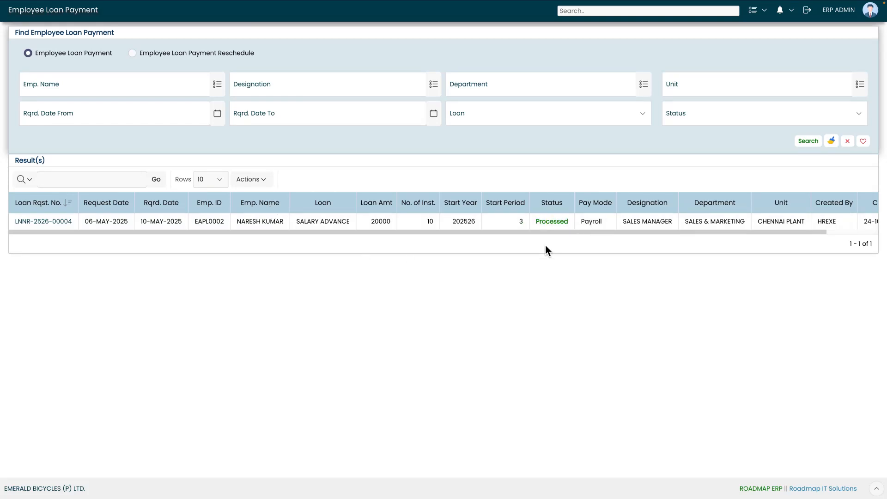